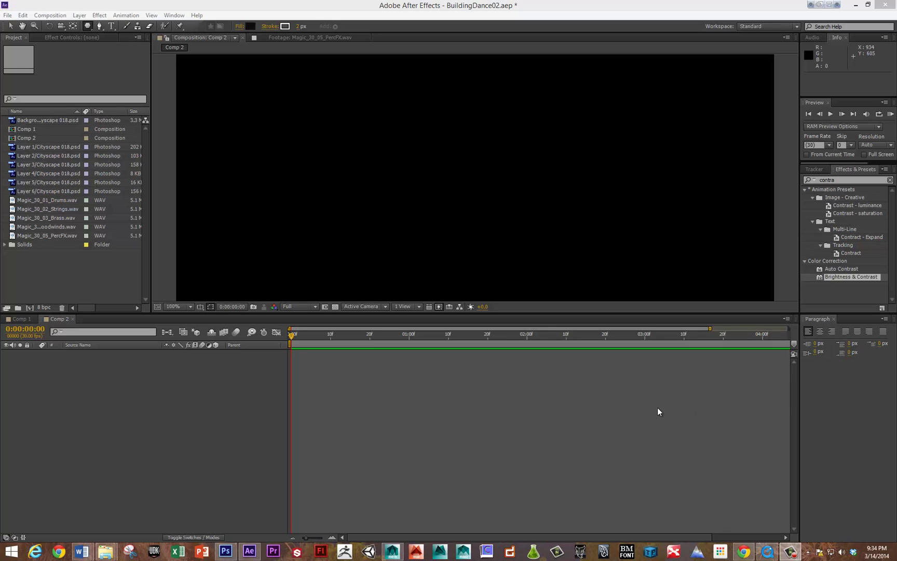
# Add the five Magic_30 WAV files, PercFX through Drums, as layers in the Comp 2 timeline
pyautogui.click(58, 235)
pyautogui.keyDown('shift'); pyautogui.click(62, 200); pyautogui.keyUp('shift')
pyautogui.moveTo(62, 199); pyautogui.dragTo(87, 381)
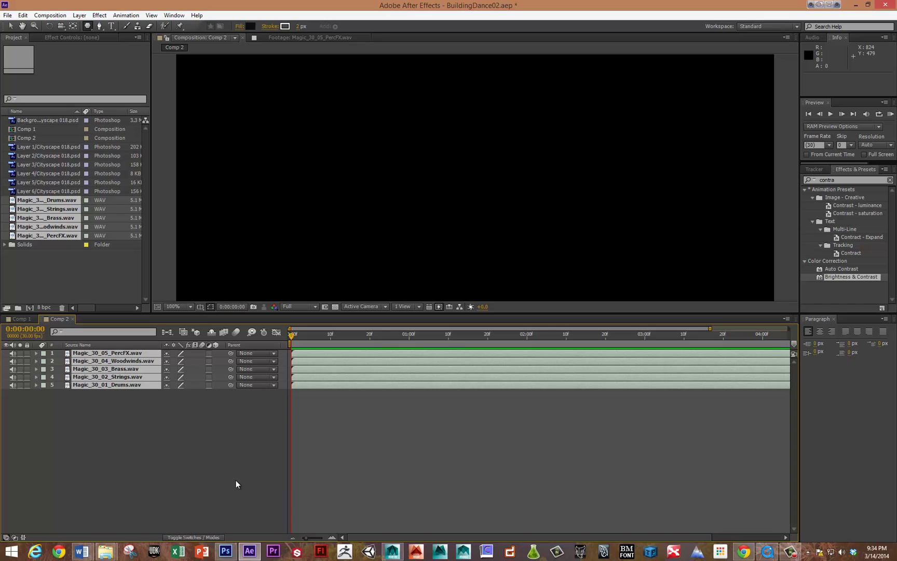
pyautogui.click(191, 456)
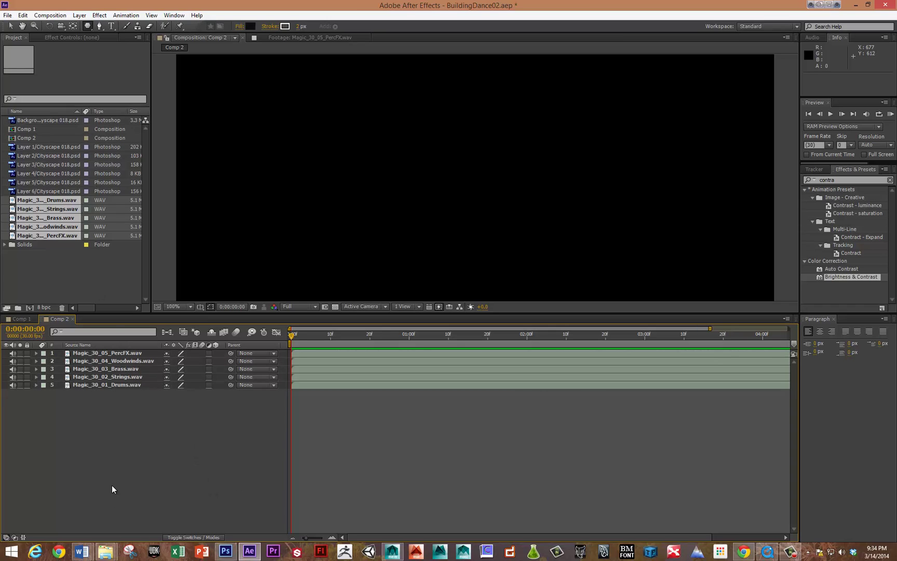
# Enlarge the viewer and draw a pentagon in the upper left of Comp 2 with the Polygon Tool
pyautogui.moveTo(192, 313); pyautogui.dragTo(193, 351)
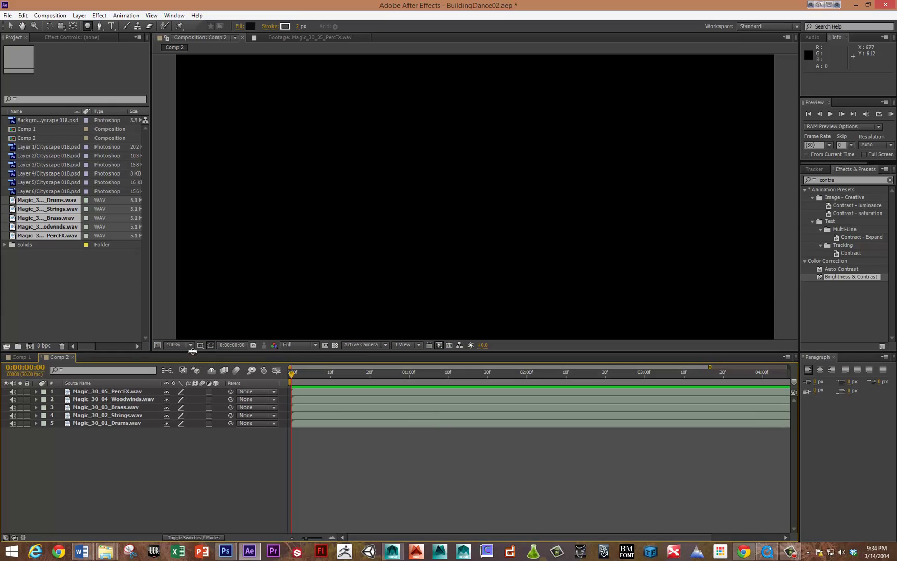
pyautogui.click(88, 26)
pyautogui.moveTo(341, 146); pyautogui.dragTo(393, 193)
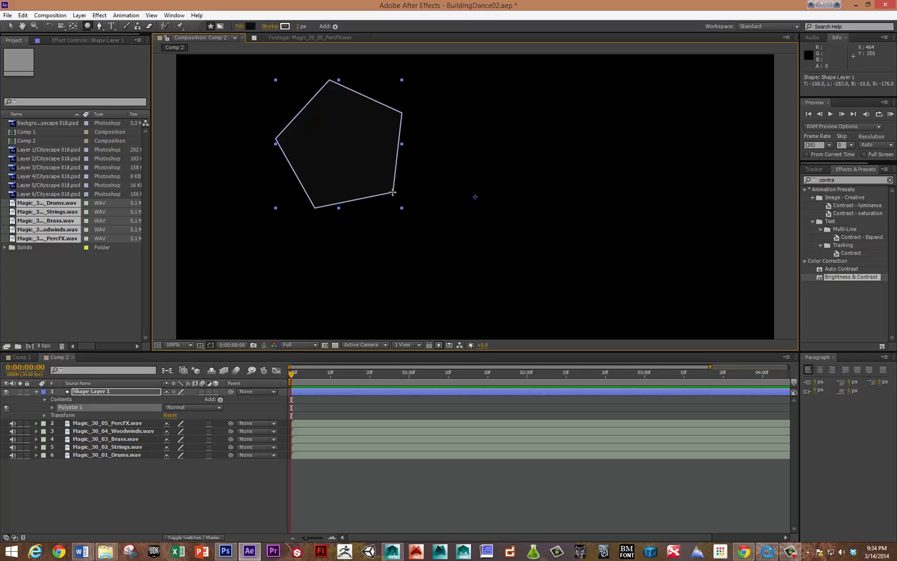
pyautogui.click(171, 462)
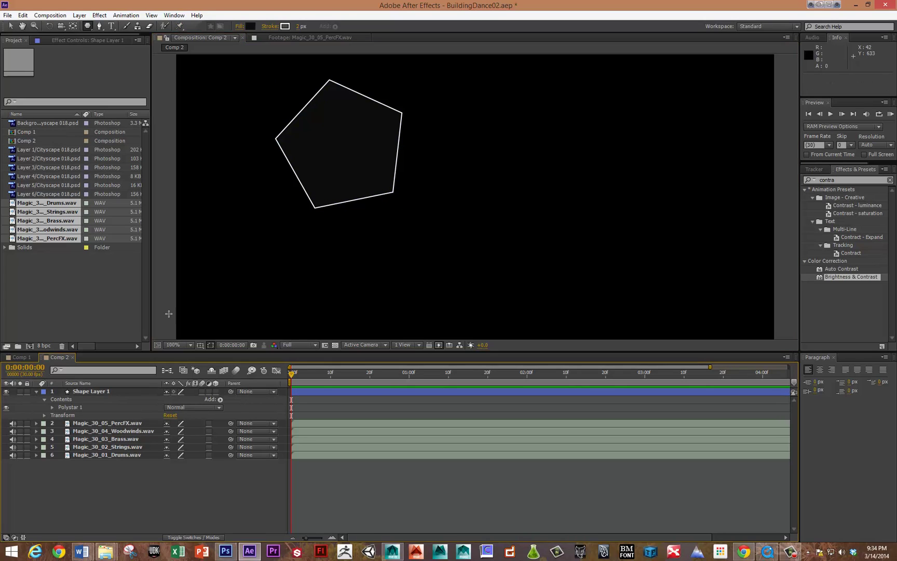
# Draw a five-pointed star to the right of the pentagon with the Star Tool
pyautogui.click(88, 26)
pyautogui.click(113, 67)
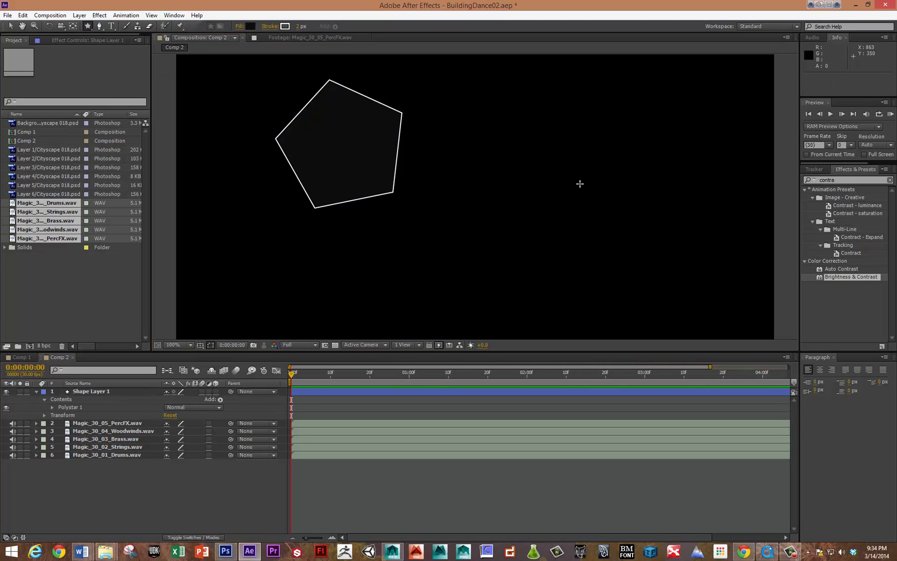
pyautogui.moveTo(581, 182); pyautogui.dragTo(618, 248)
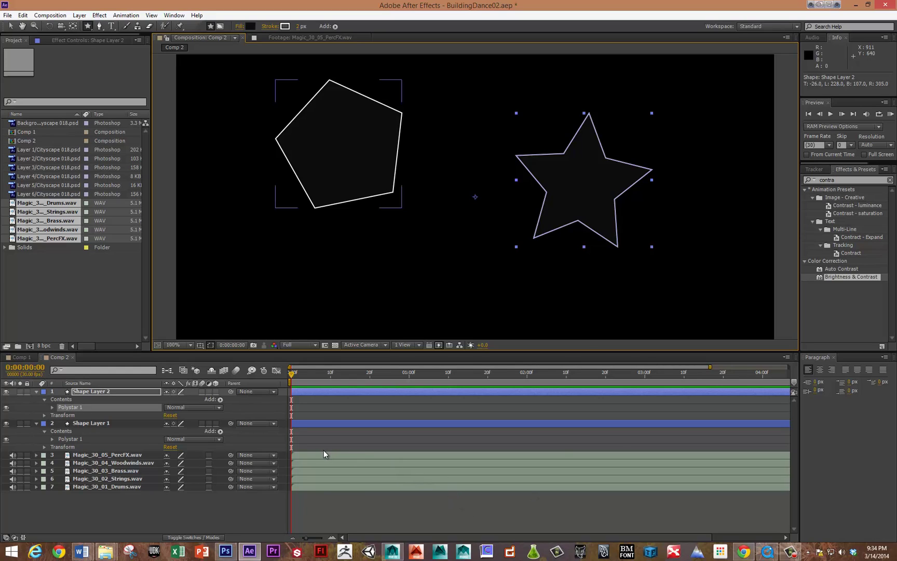
# Convert the Strings.wav layer to audio amplitude keyframes via Keyframe Assistant
pyautogui.click(107, 455)
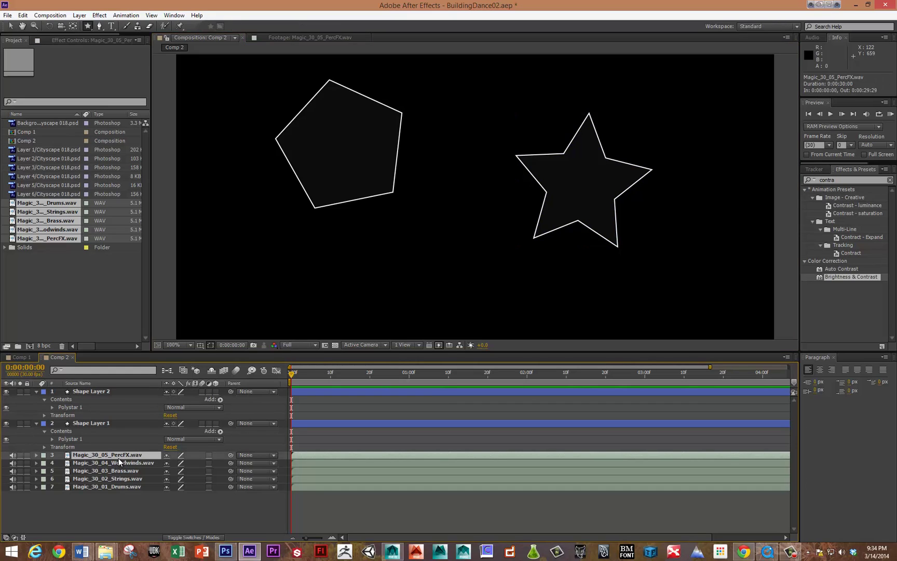
pyautogui.click(123, 488)
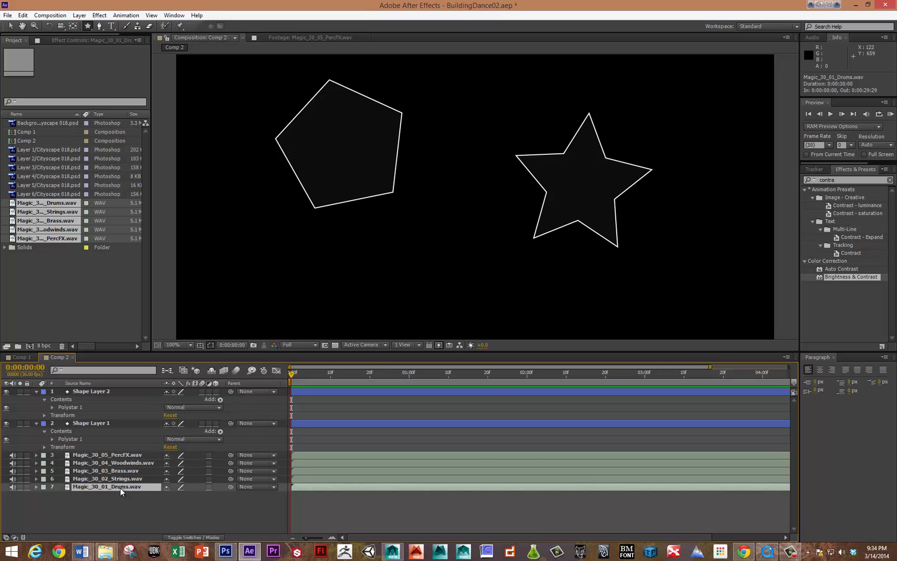
pyautogui.click(122, 479)
pyautogui.rightClick(124, 479)
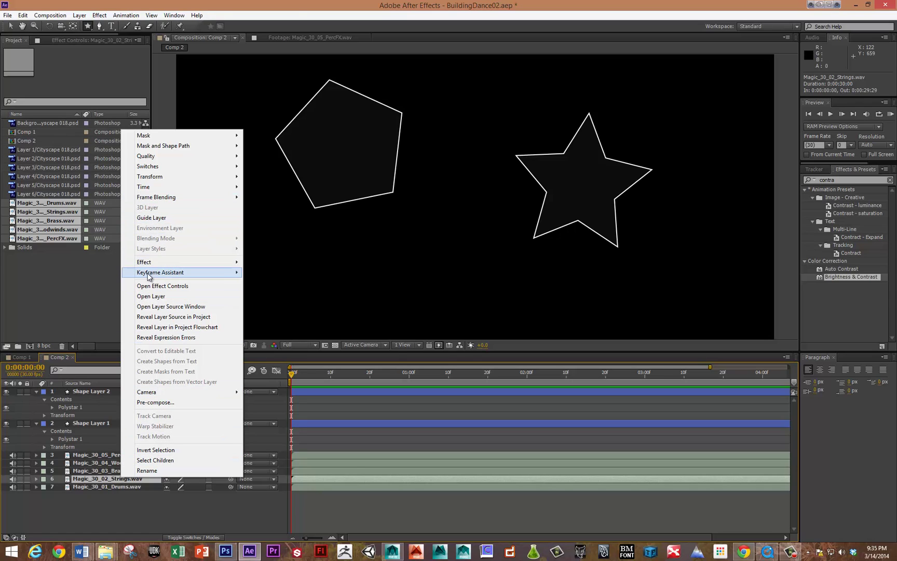
pyautogui.moveTo(151, 274)
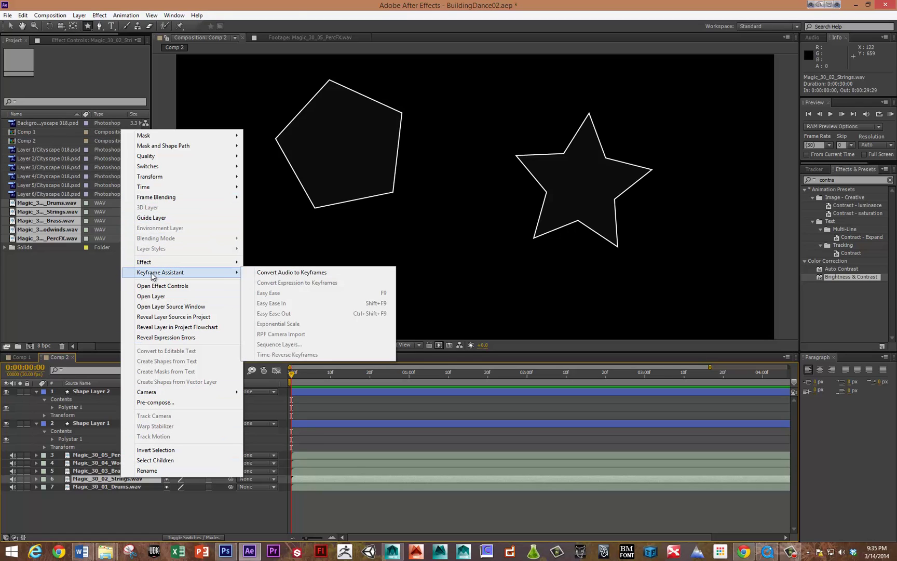
pyautogui.click(260, 274)
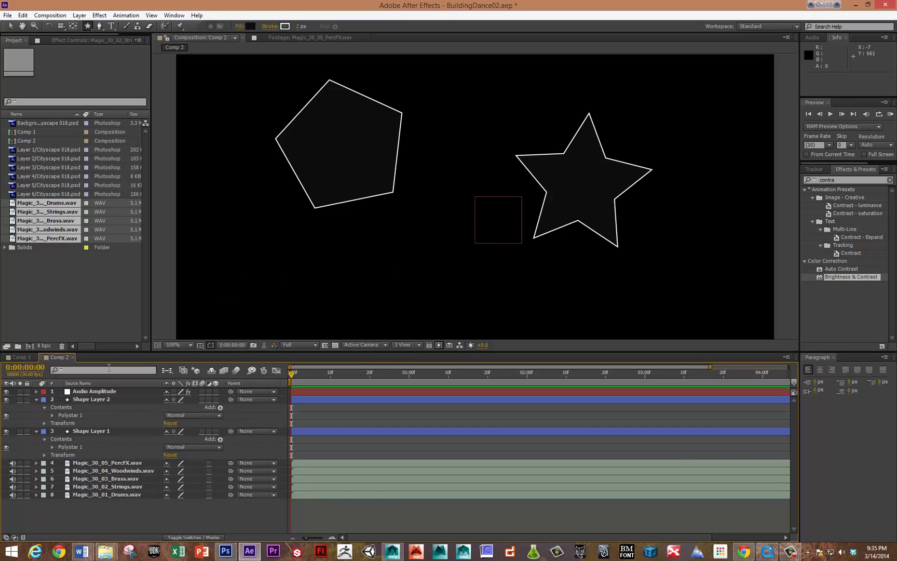
# Rename the new Audio Amplitude layer to Strings_Keyframes
pyautogui.click(92, 389)
pyautogui.press('Return')
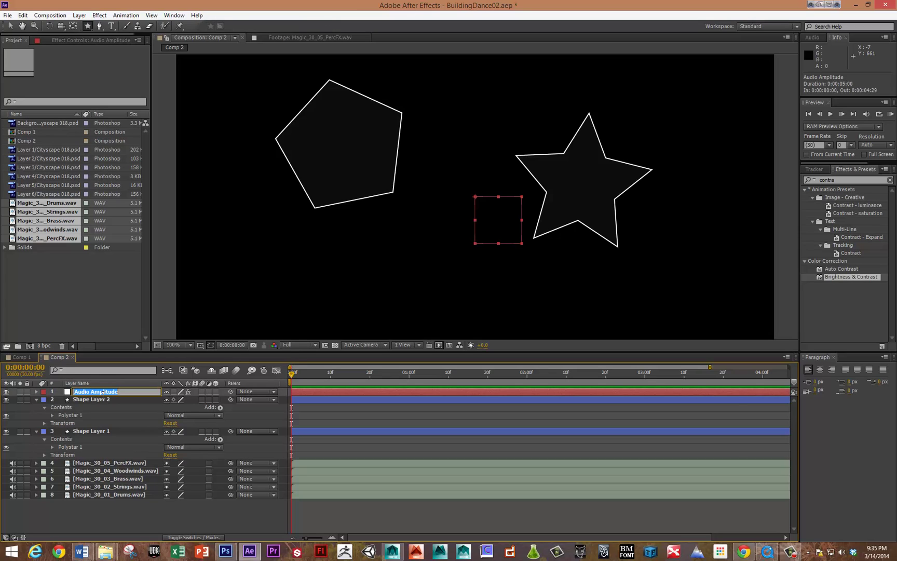
pyautogui.press('BackSpace')
pyautogui.write('Strings_Keyframes')
pyautogui.press('Return')
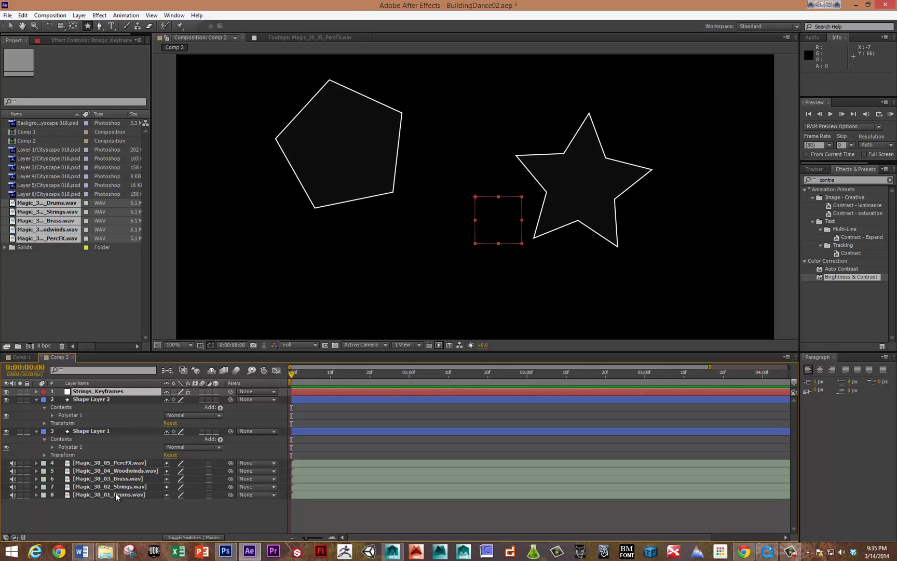
# Convert the PercFX.wav layer to audio amplitude keyframes via Keyframe Assistant
pyautogui.click(105, 464)
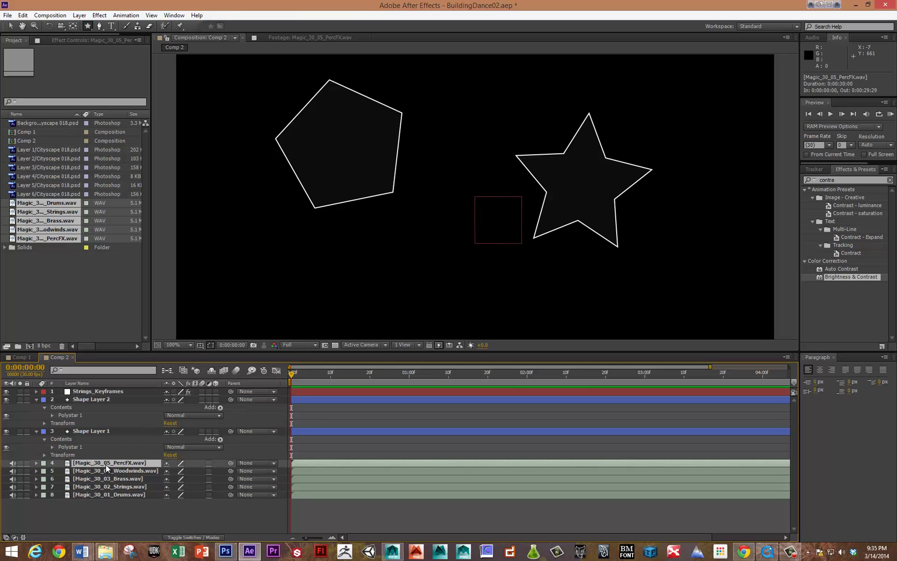
pyautogui.rightClick(107, 453)
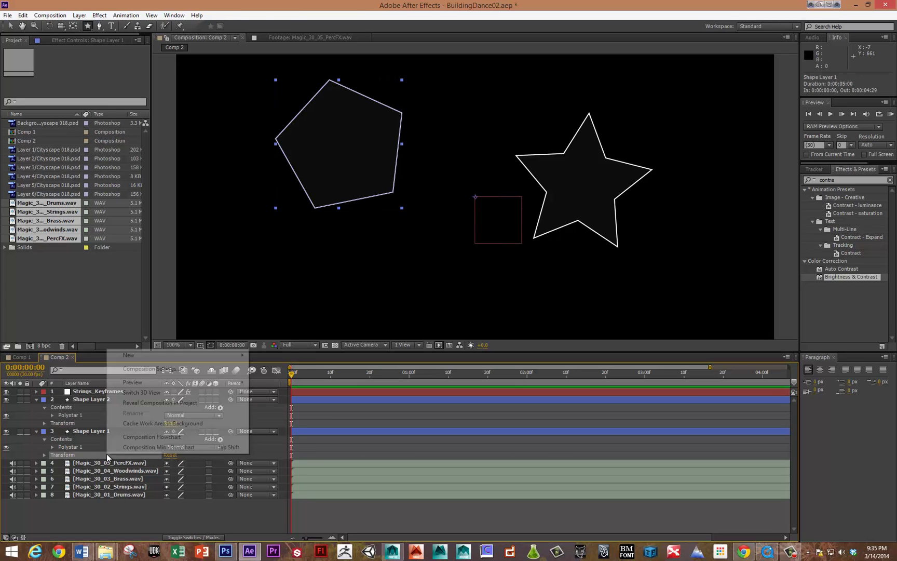
pyautogui.click(105, 460)
pyautogui.rightClick(105, 464)
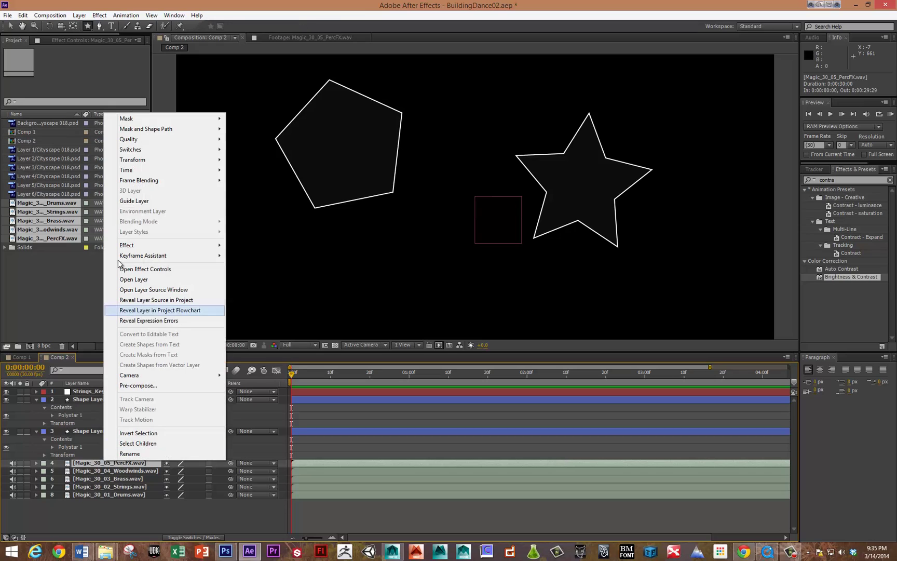
pyautogui.moveTo(123, 260)
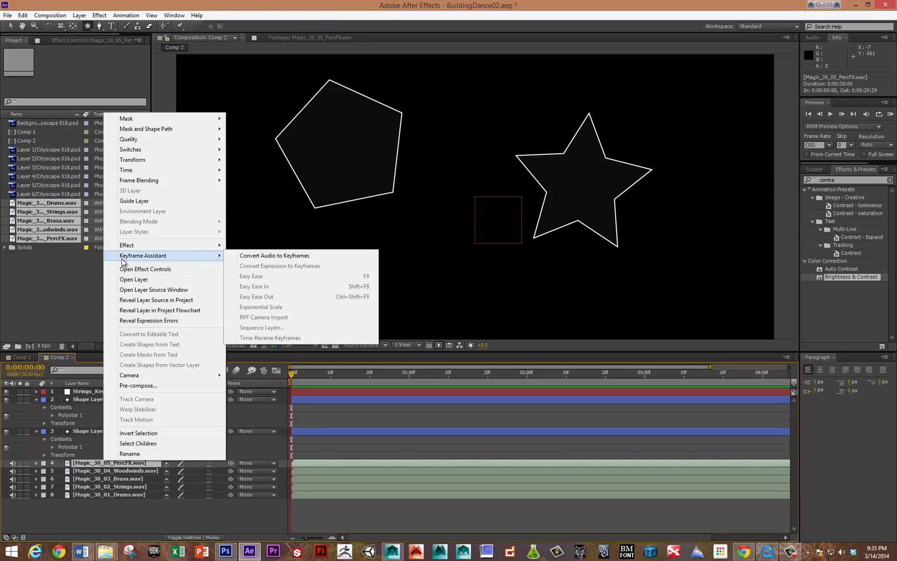
pyautogui.click(276, 259)
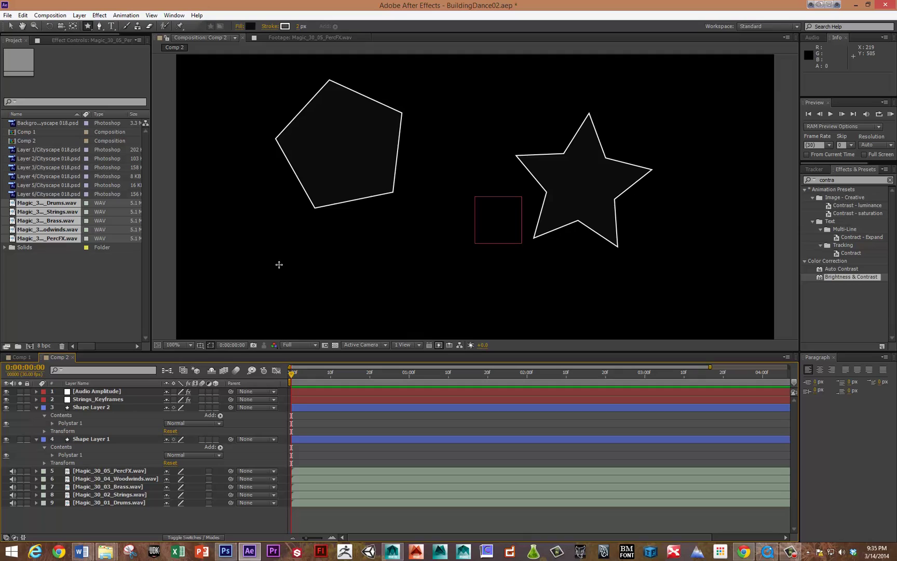
# Rename the new Audio Amplitude layer to FX_Audio
pyautogui.click(107, 392)
pyautogui.press('Return')
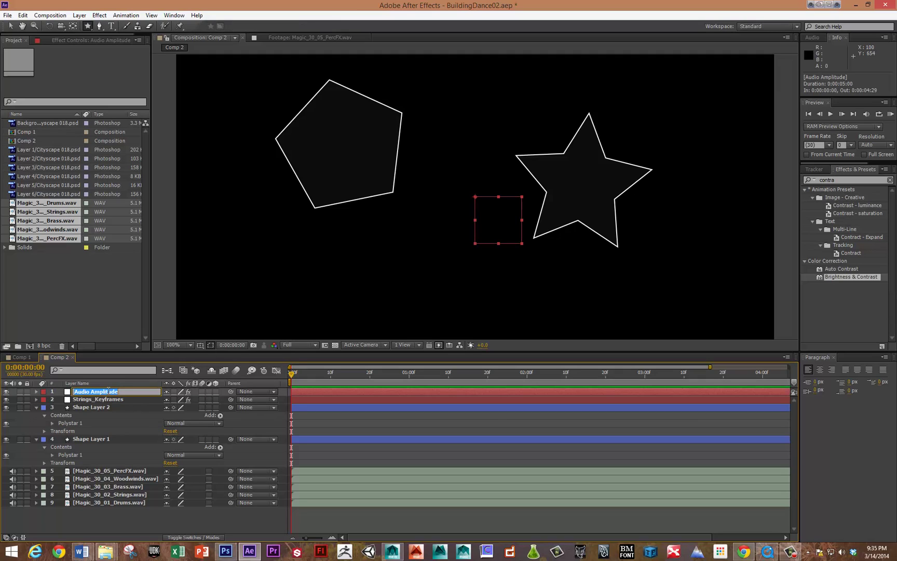
pyautogui.write('FX_Audio')
pyautogui.press('Return')
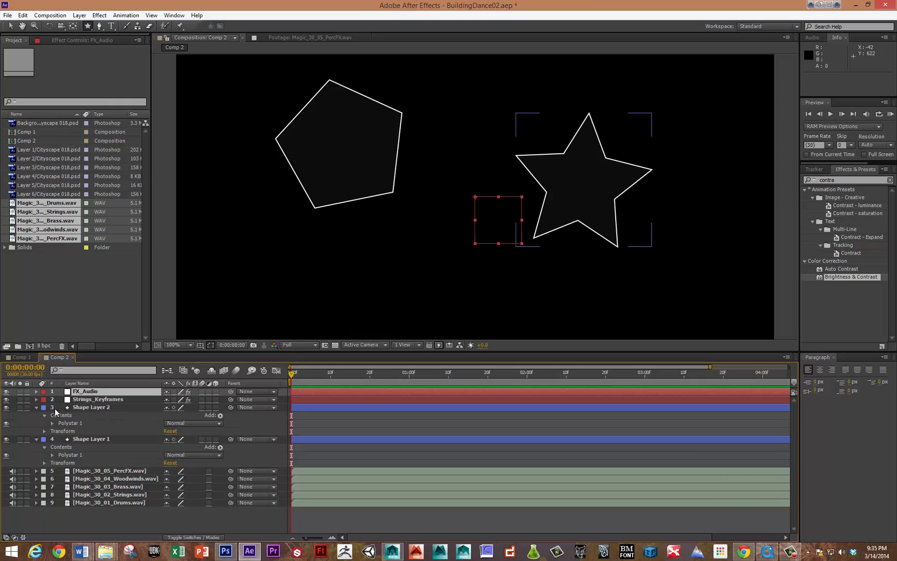
# Rename Shape Layer 2, the star's layer, to StarSHAPE and reselect it
pyautogui.click(99, 408)
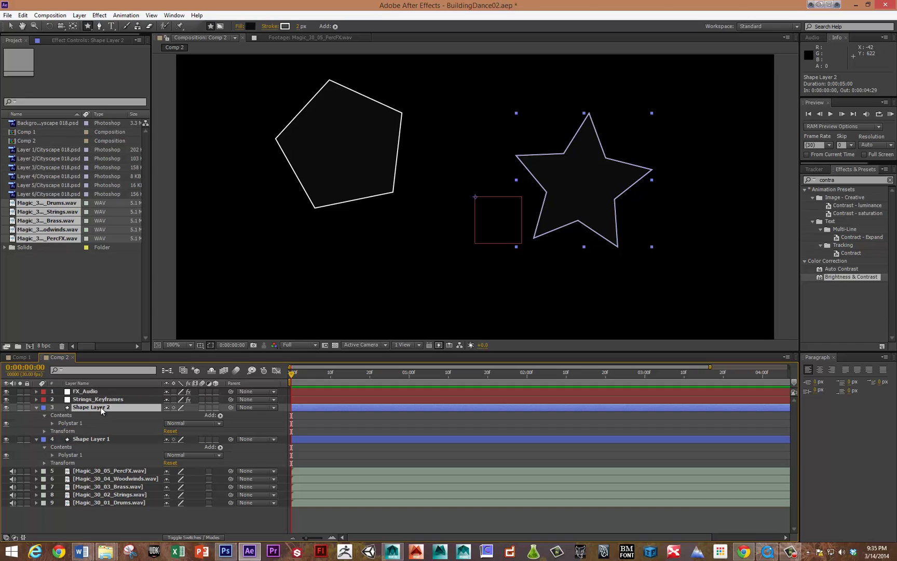
pyautogui.press('Return')
pyautogui.write('Sta')
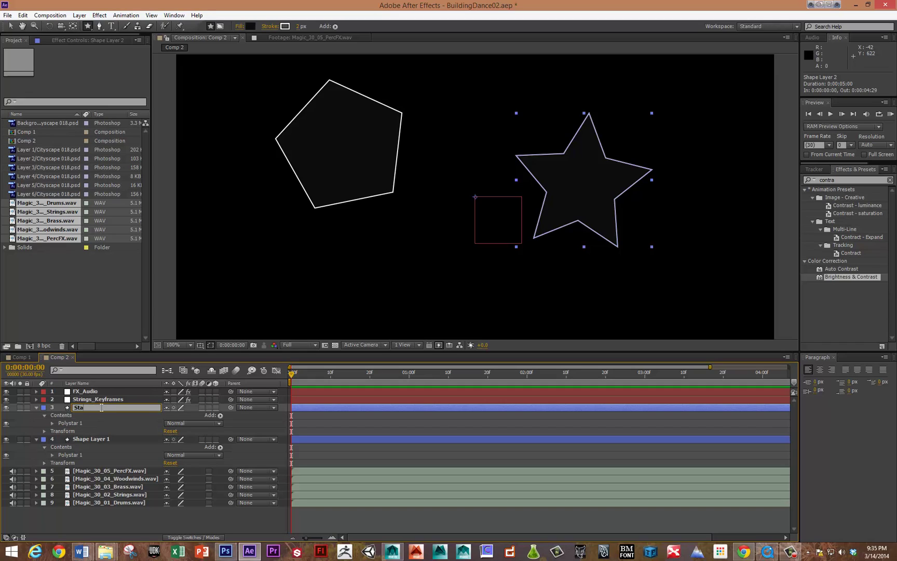
pyautogui.write('rSHAPE')
pyautogui.press('Return')
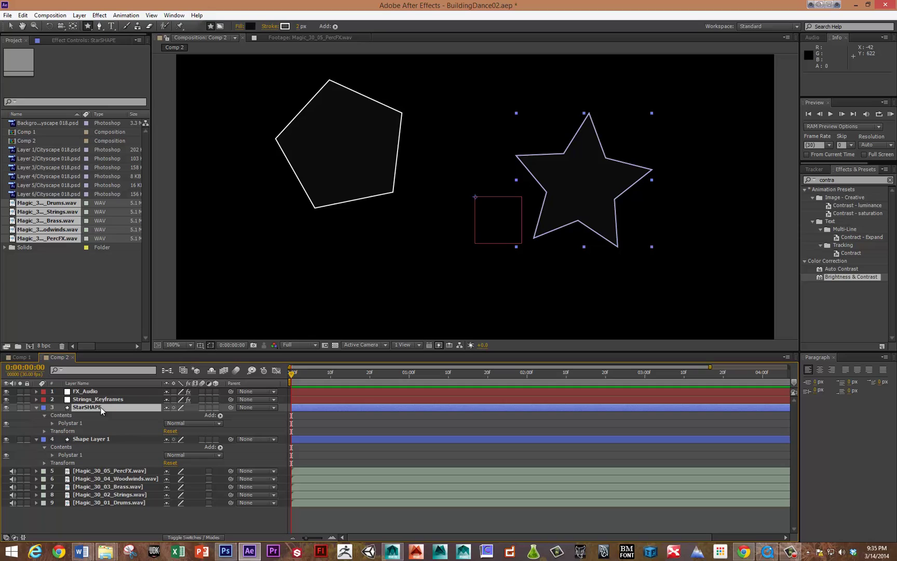
pyautogui.click(101, 440)
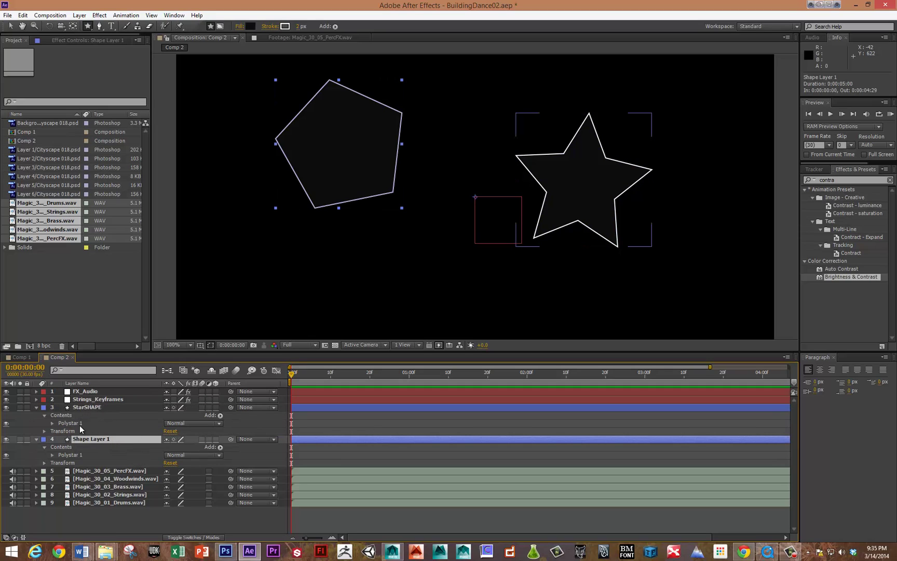
pyautogui.click(80, 407)
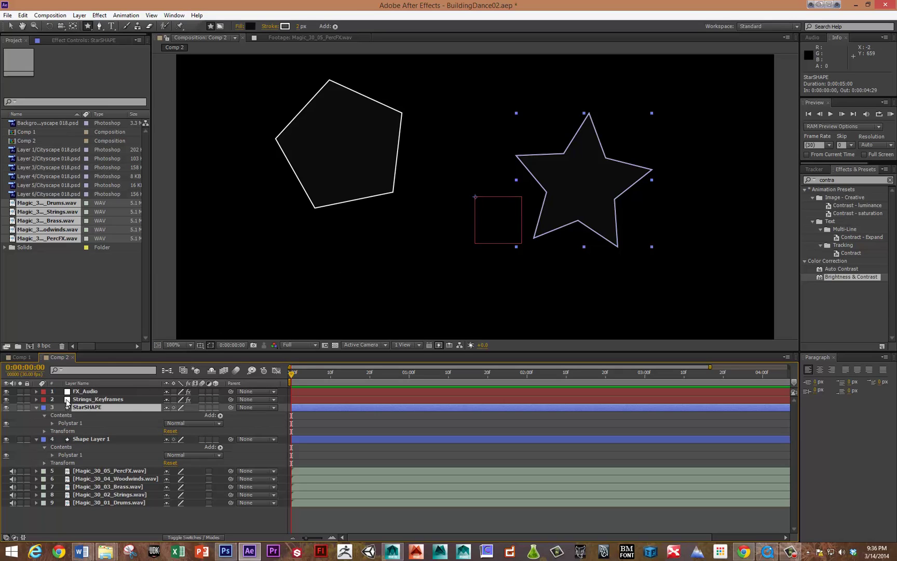
# Show FX_Audio's Left, Right and Both Channels sliders with U and expand StarSHAPE's Transform group
pyautogui.click(94, 392)
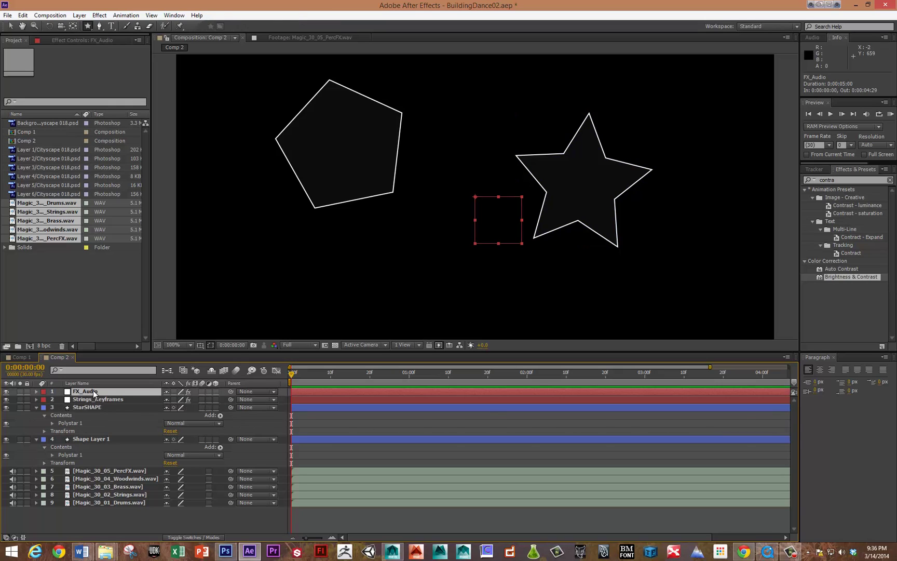
pyautogui.press('u')
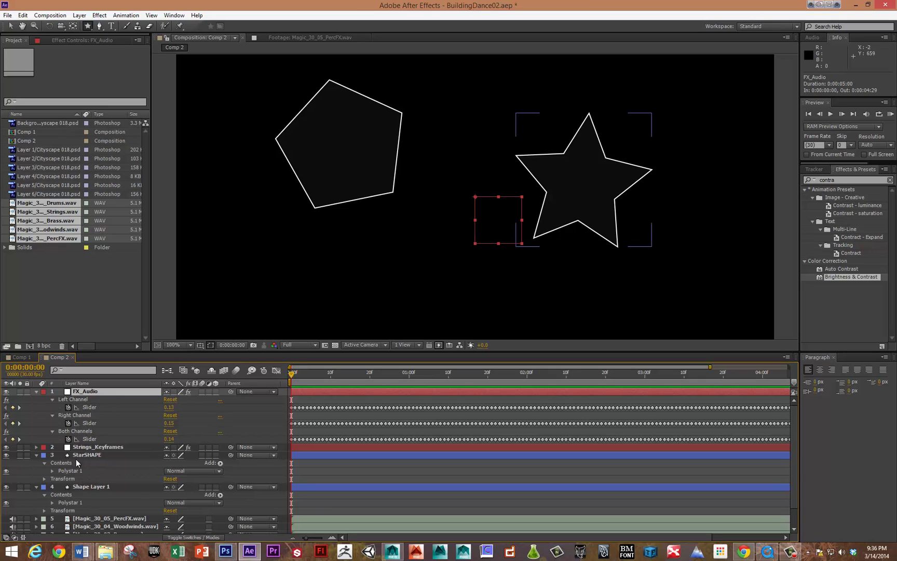
pyautogui.click(45, 477)
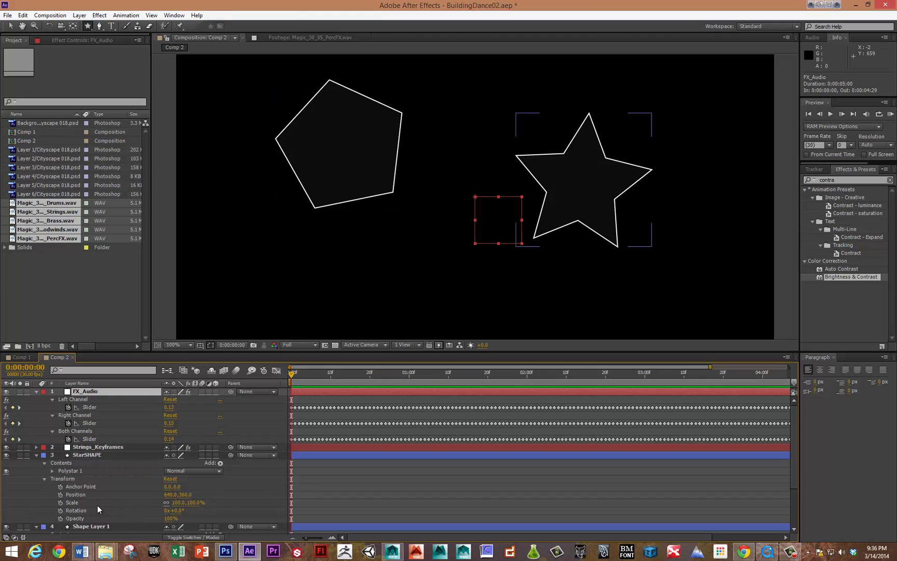
# Add a Scale expression on StarSHAPE pick-whipped to FX_Audio's Both Channels slider, then RAM-preview
pyautogui.keyDown('alt'); pyautogui.click(59, 502); pyautogui.keyUp('alt')
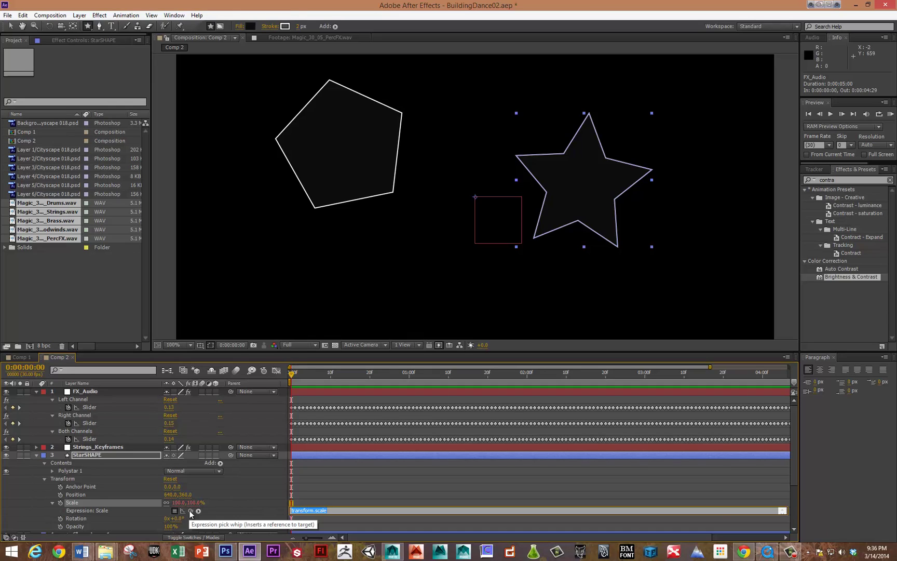
pyautogui.moveTo(190, 511); pyautogui.dragTo(171, 441)
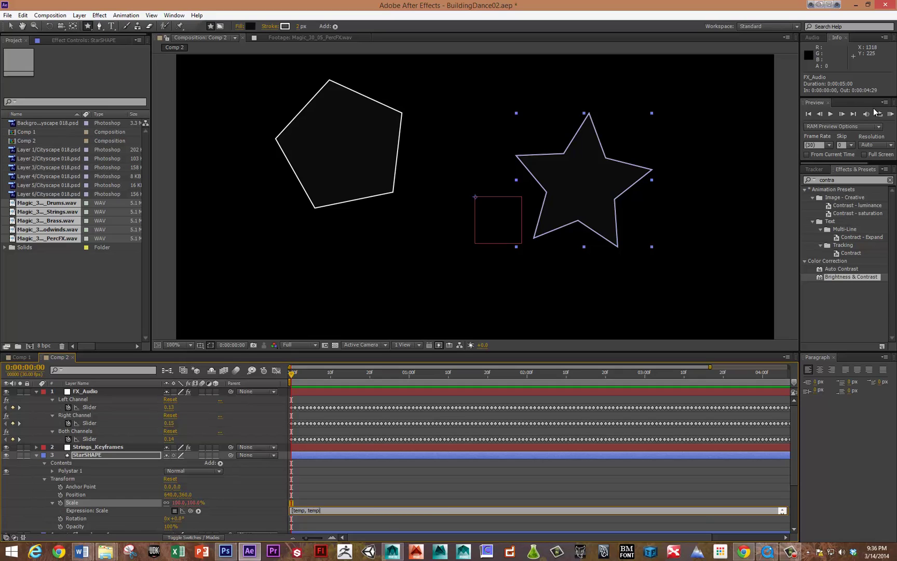
pyautogui.click(889, 115)
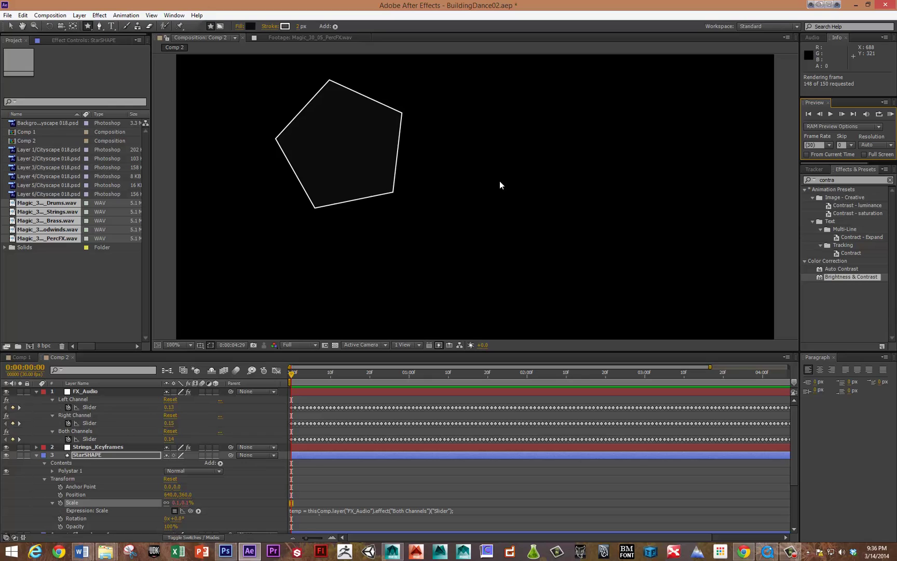
# Stop the preview and change the Scale expression's second line to [(100)+temp,(100)+temp]
pyautogui.click(890, 116)
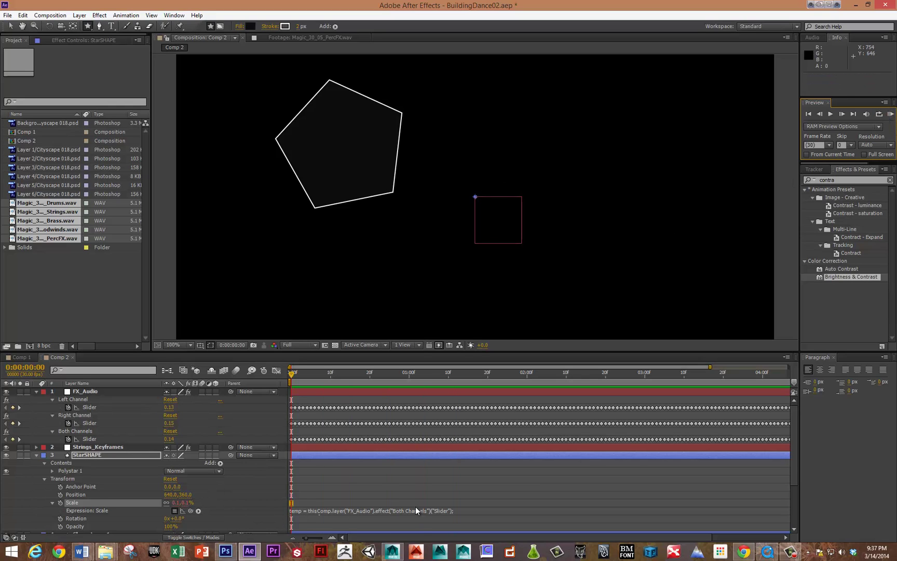
pyautogui.click(357, 511)
pyautogui.click(309, 517)
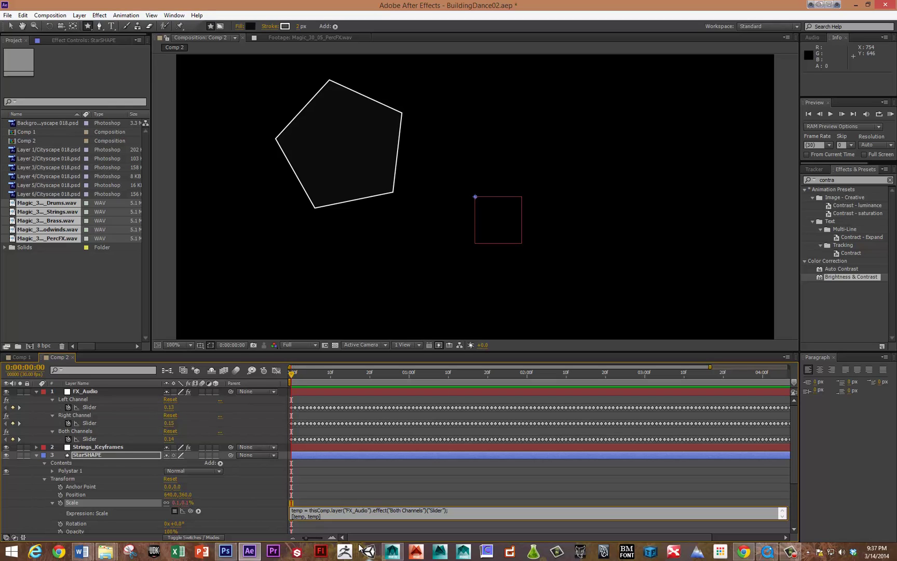
pyautogui.write('100')
pyautogui.write(')')
pyautogui.write('(')
pyautogui.write('+')
pyautogui.write('100)')
pyautogui.write('(100)')
pyautogui.write('+')
# Preview the star, then rewrite the Scale expression's vertical value to multiply 100 by the slider term
pyautogui.click(890, 114)
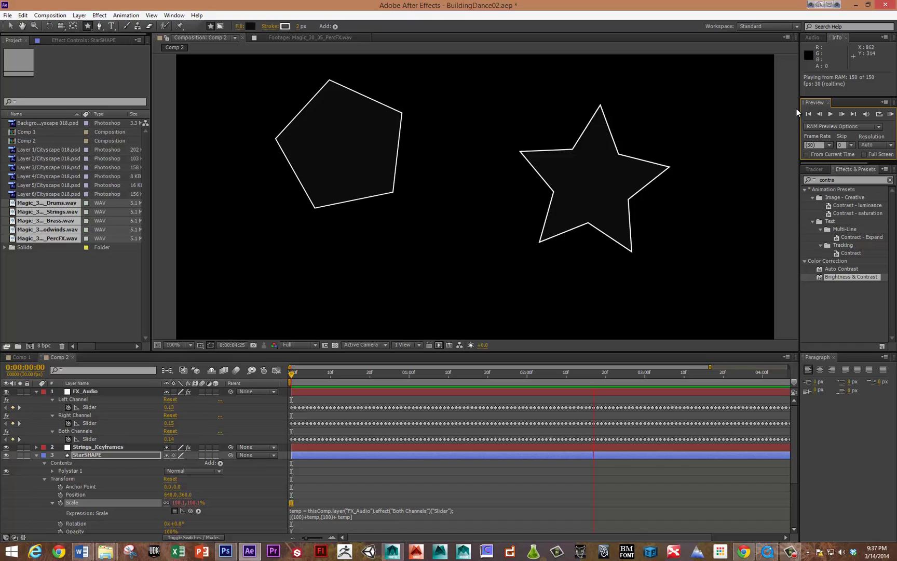
pyautogui.press('space')
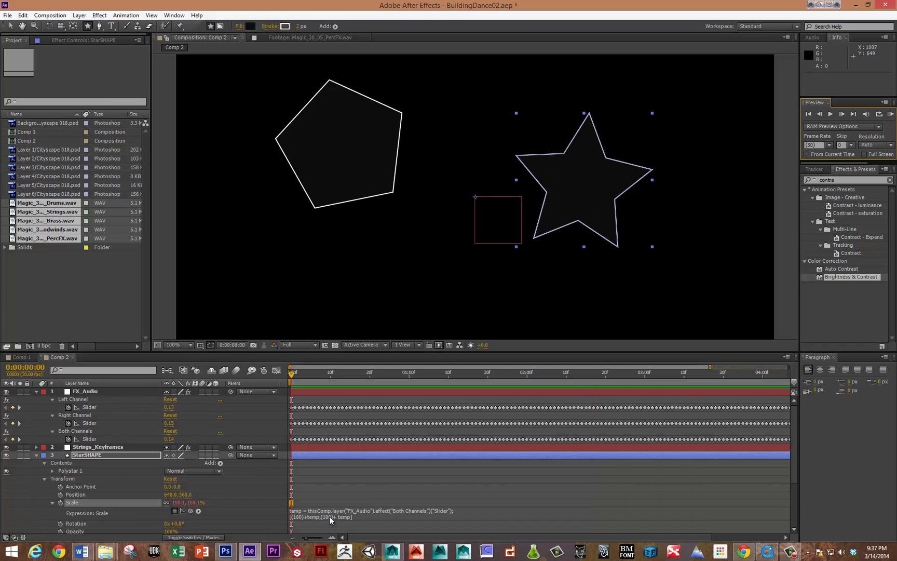
pyautogui.click(333, 517)
pyautogui.click(333, 517)
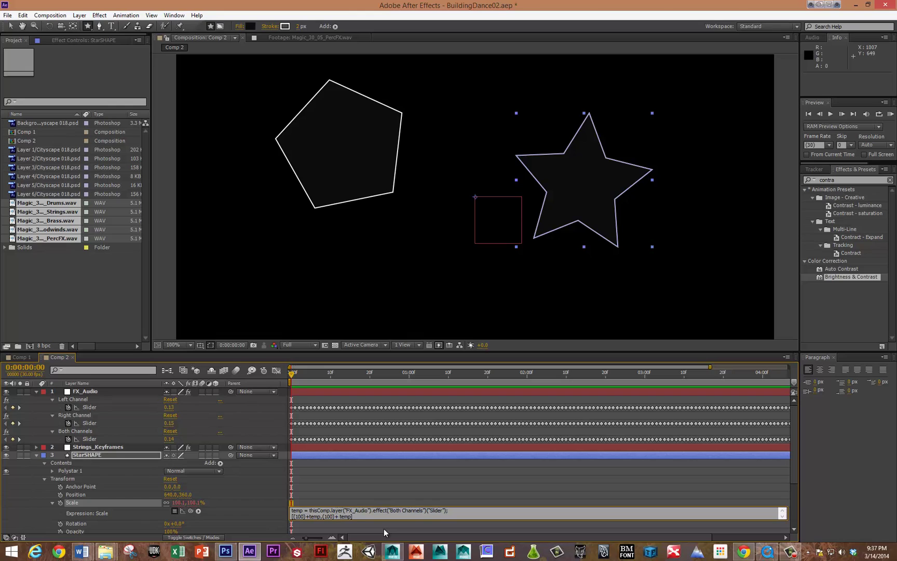
pyautogui.write('1.')
pyautogui.press('BackSpace')
pyautogui.write('+')
pyautogui.press('BackSpace')
pyautogui.write('*(1+')
# Re-preview, then change the vertical value to (100)*(.25+temp) and commit the expression
pyautogui.click(891, 114)
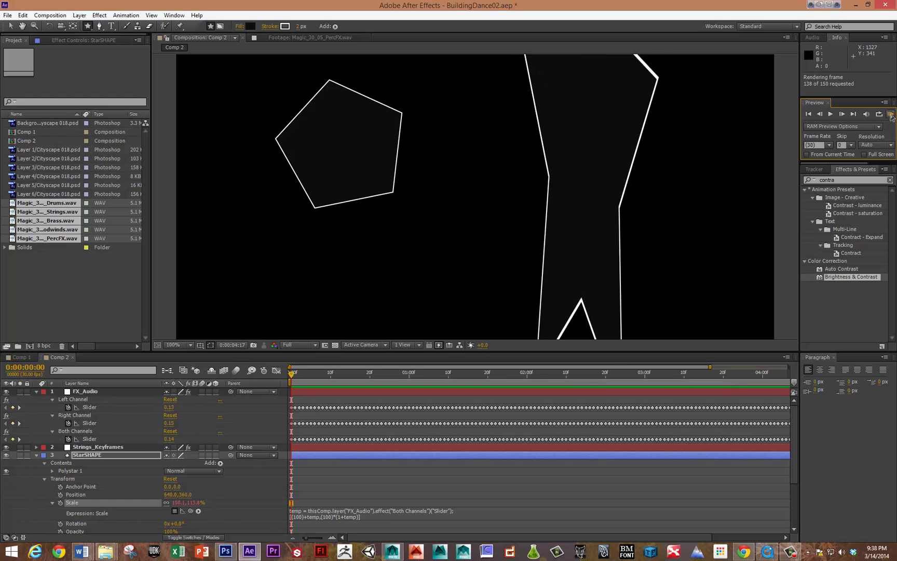
pyautogui.click(481, 424)
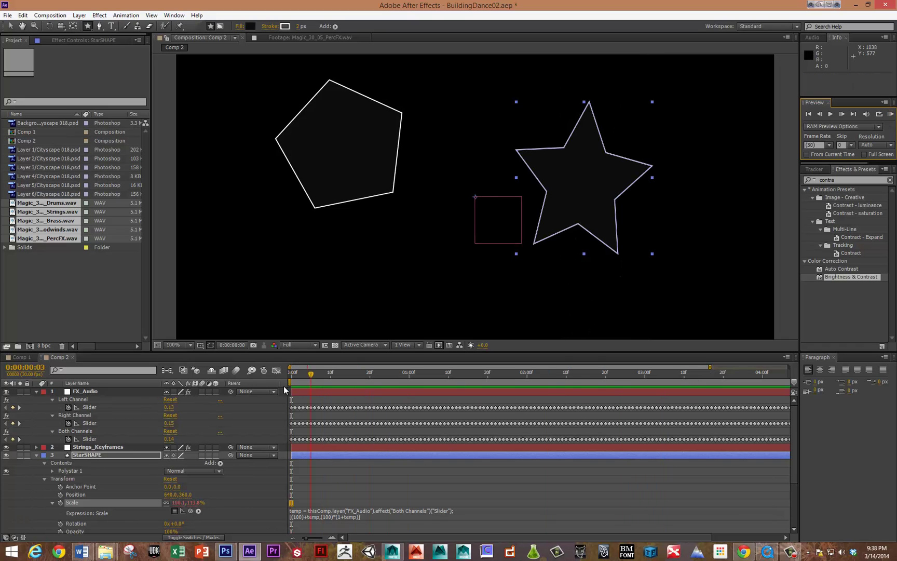
pyautogui.click(333, 510)
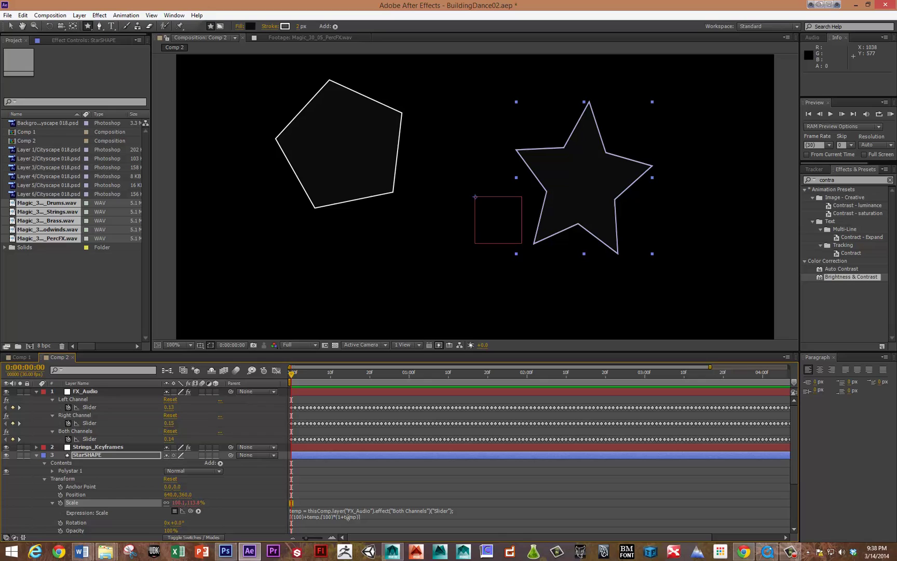
pyautogui.click(344, 516)
pyautogui.click(359, 516)
pyautogui.press('BackSpace')
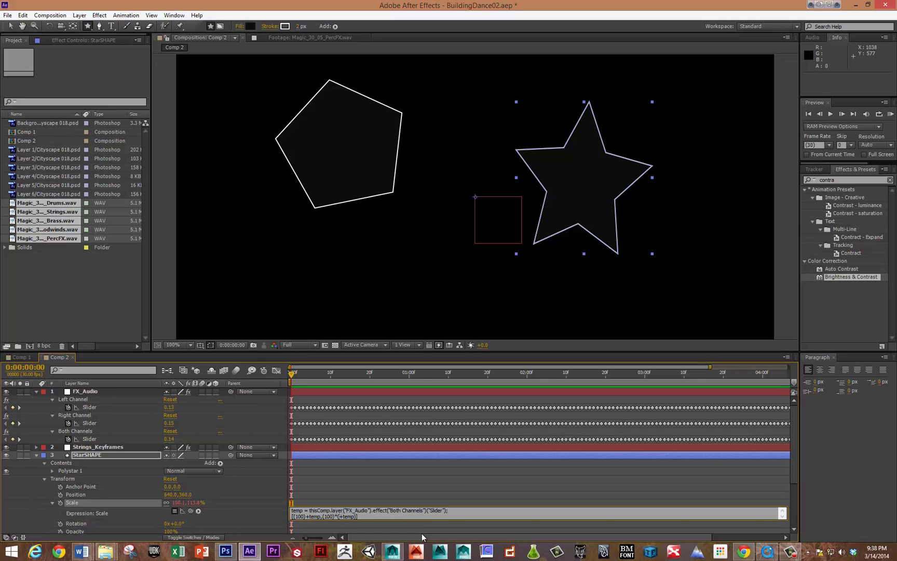
pyautogui.write('.25')
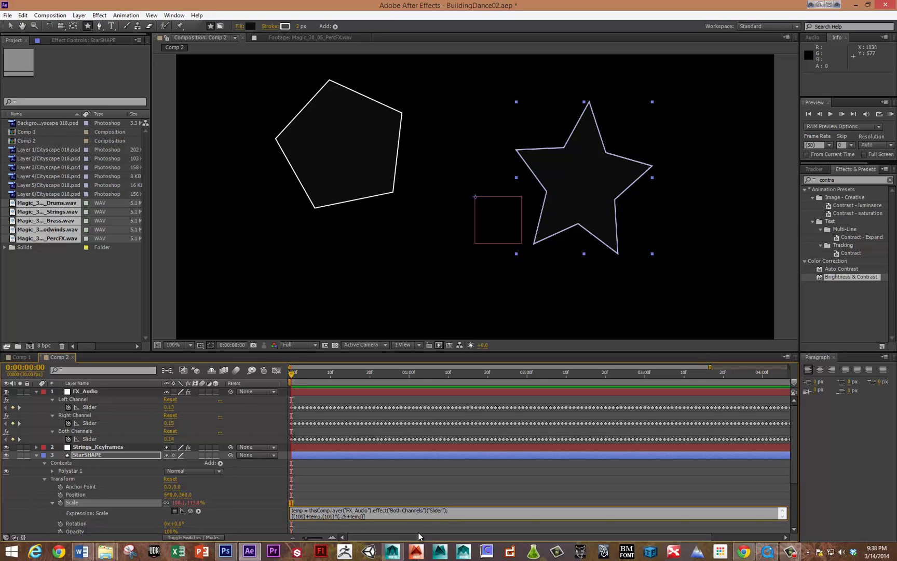
pyautogui.click(436, 476)
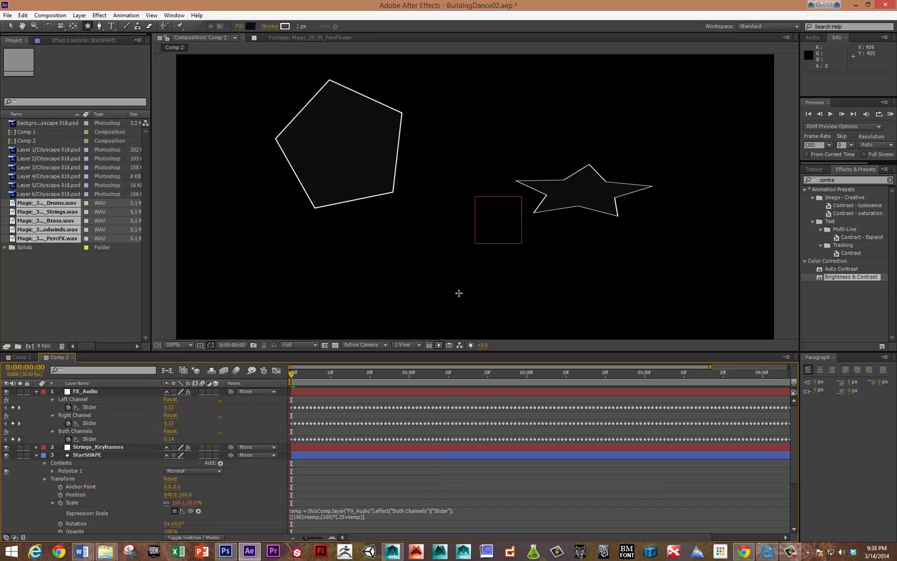
# Delete the accidental empty shape layer and collapse the FX_Audio and StarSHAPE properties
pyautogui.click(342, 135)
pyautogui.press('Delete')
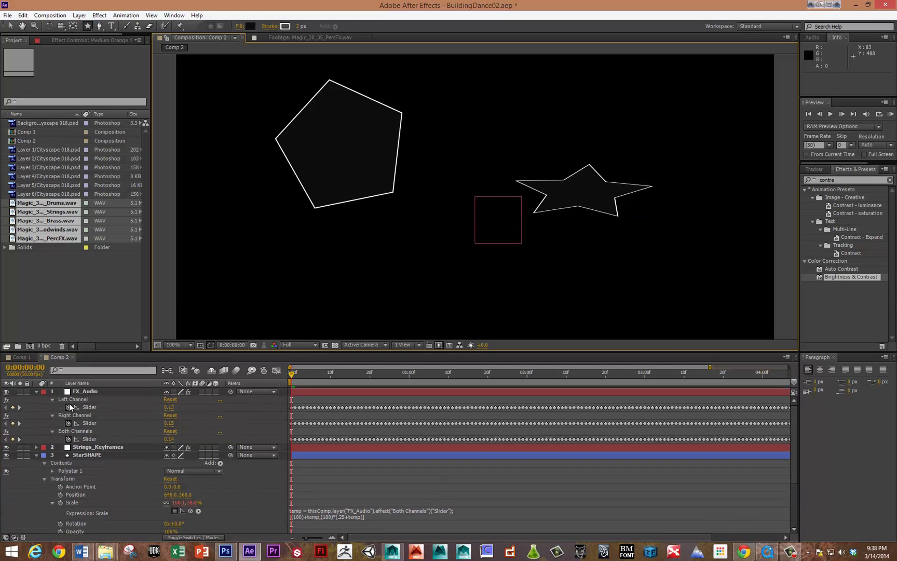
pyautogui.click(36, 392)
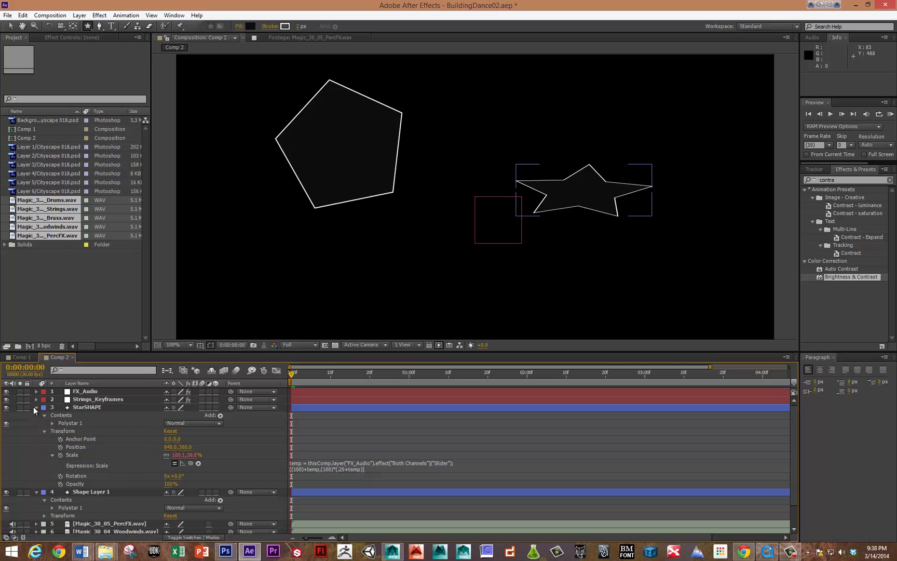
pyautogui.click(36, 407)
# Apply Brightness & Contrast to Shape Layer 1 and reveal its Brightness and Contrast properties
pyautogui.click(87, 402)
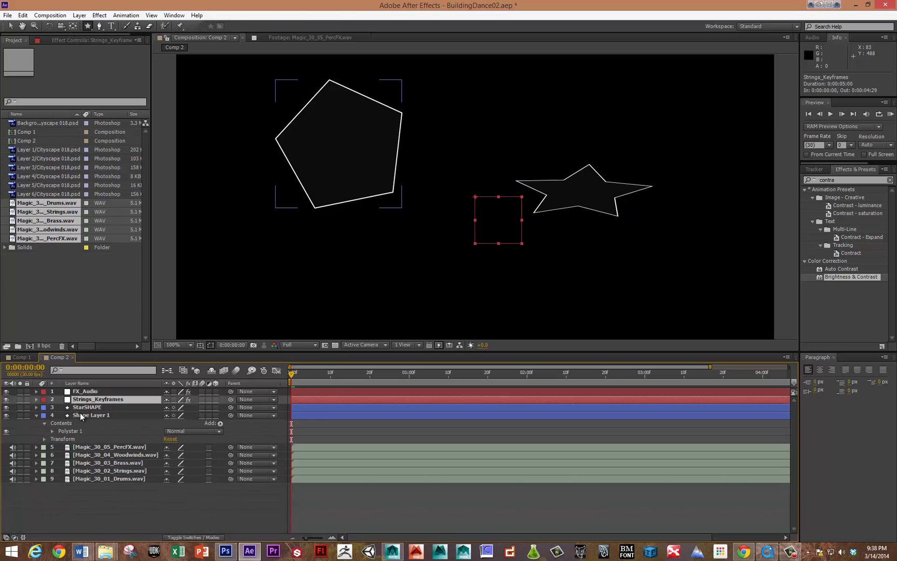
pyautogui.click(80, 409)
pyautogui.click(83, 414)
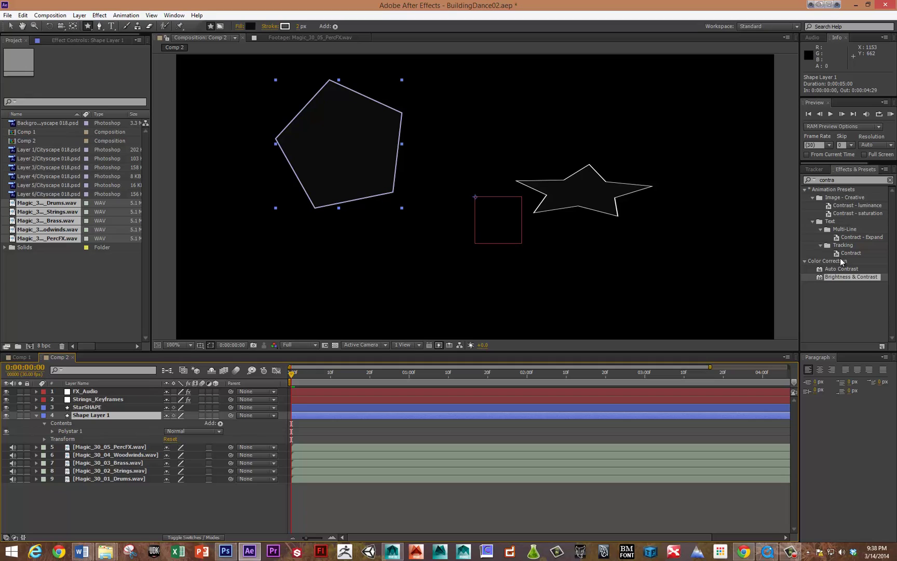
pyautogui.moveTo(842, 281); pyautogui.dragTo(353, 176)
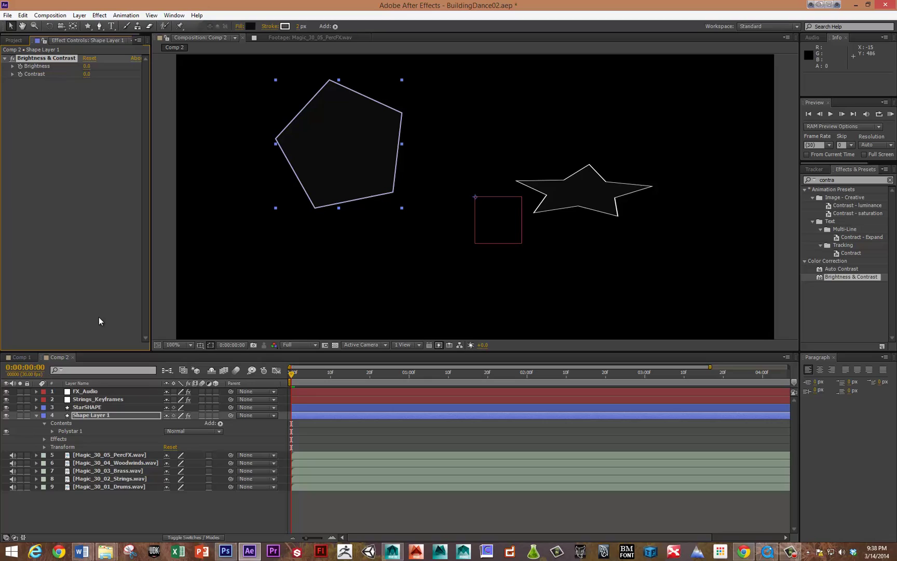
pyautogui.click(90, 416)
pyautogui.press('e')
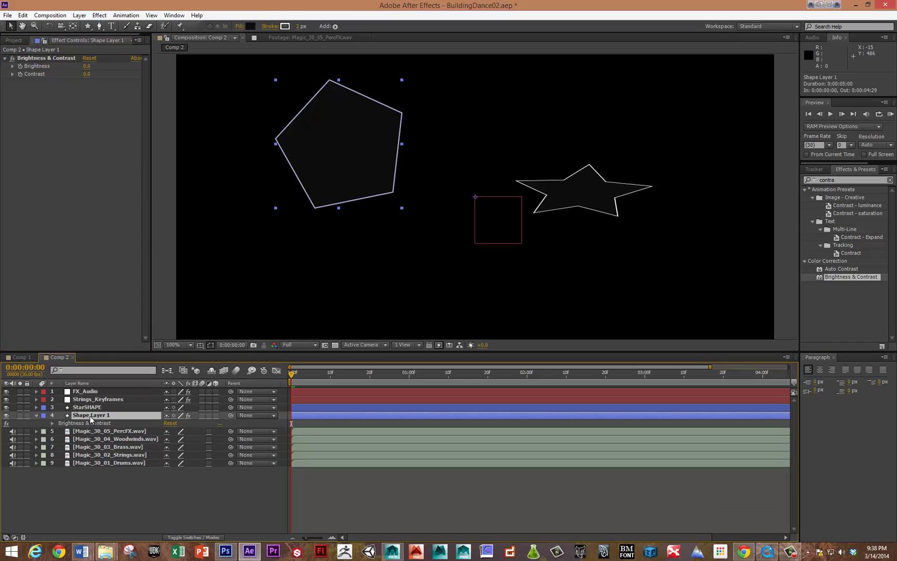
pyautogui.click(52, 424)
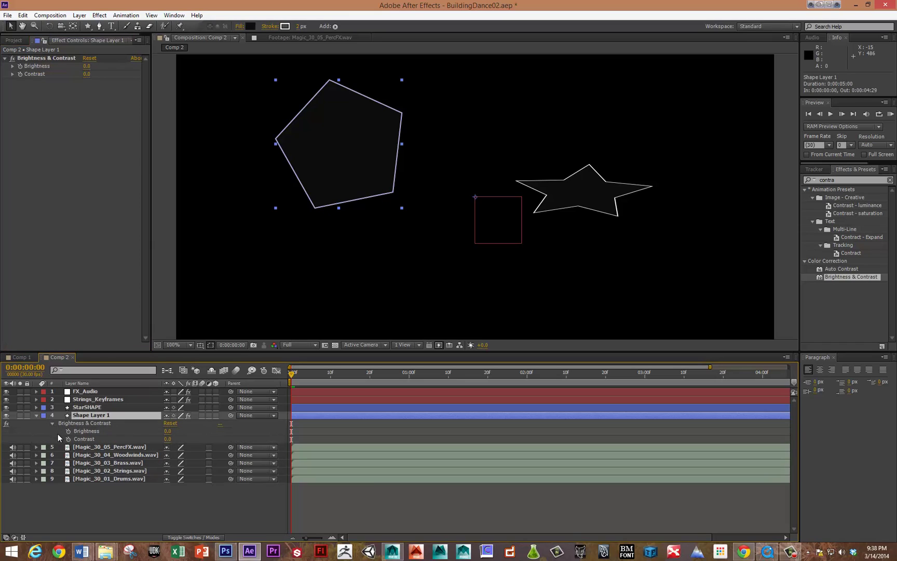
# Add an expression to the pentagon's Brightness and pick-whip it to Strings_Keyframes' Both Channels Slider
pyautogui.keyDown('alt'); pyautogui.click(68, 432); pyautogui.keyUp('alt')
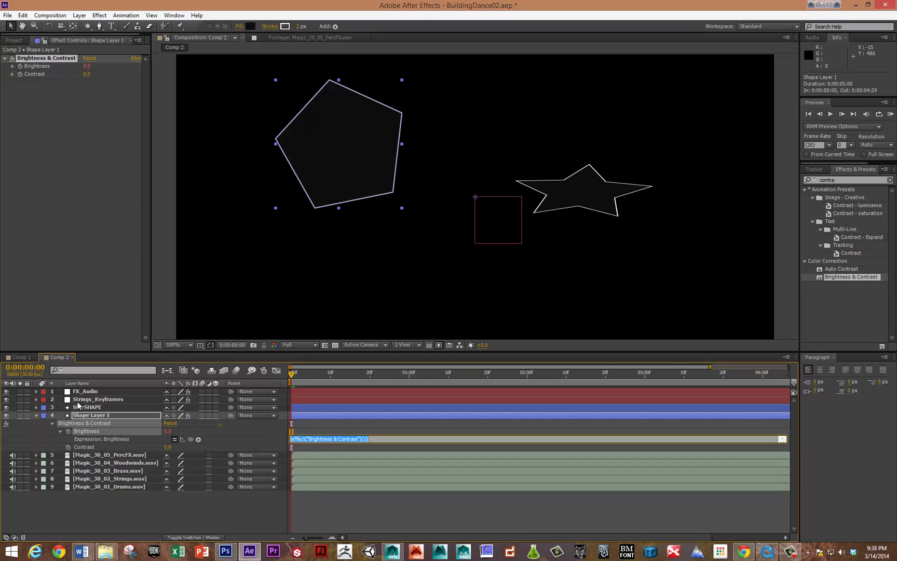
pyautogui.click(34, 399)
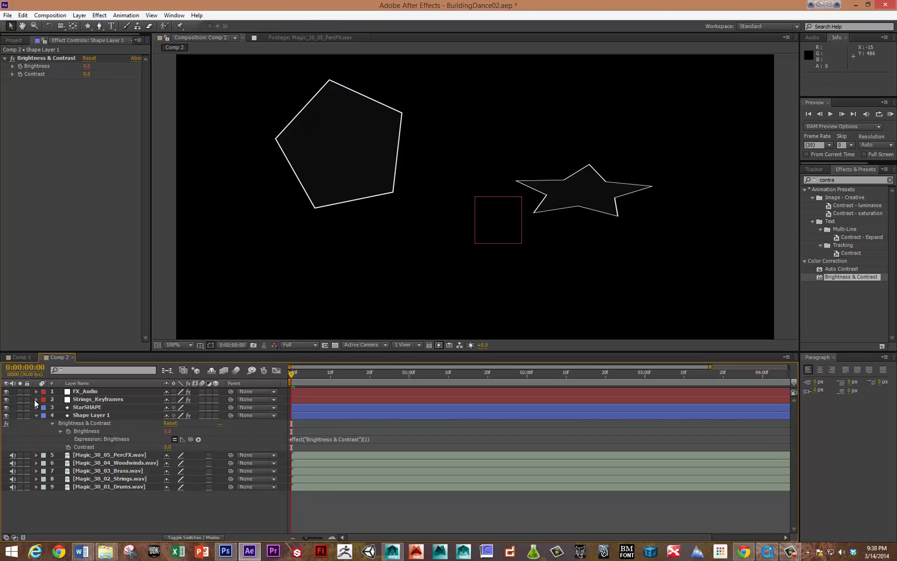
pyautogui.click(36, 399)
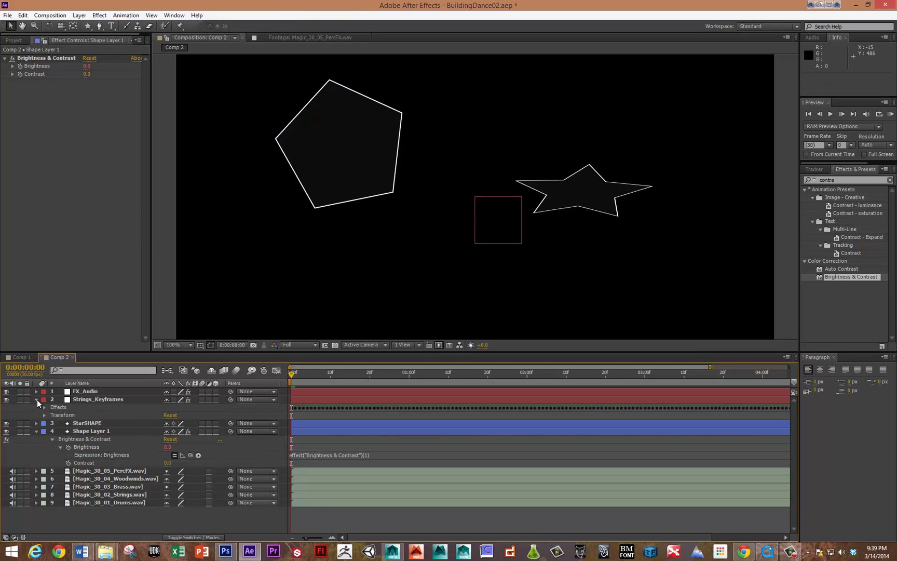
pyautogui.click(78, 398)
pyautogui.press('u')
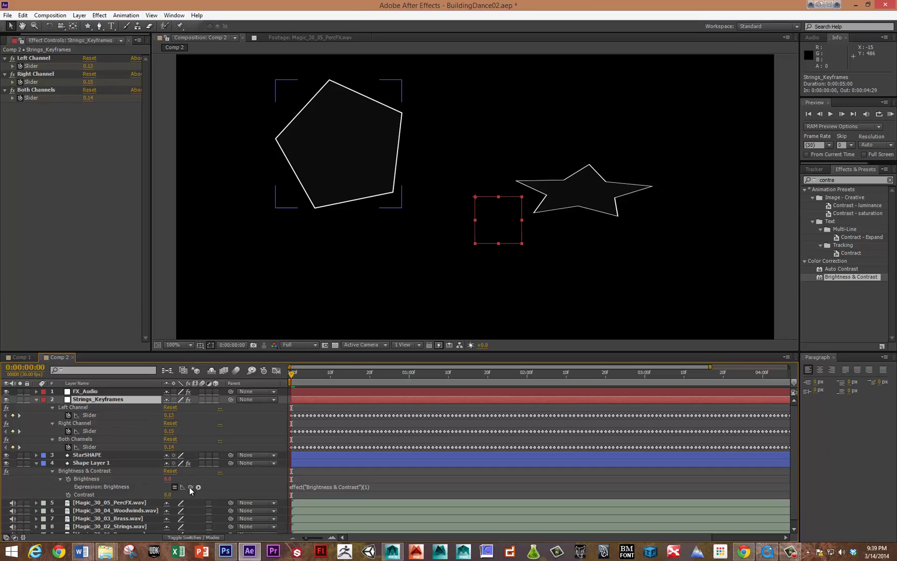
pyautogui.moveTo(191, 487); pyautogui.dragTo(174, 450)
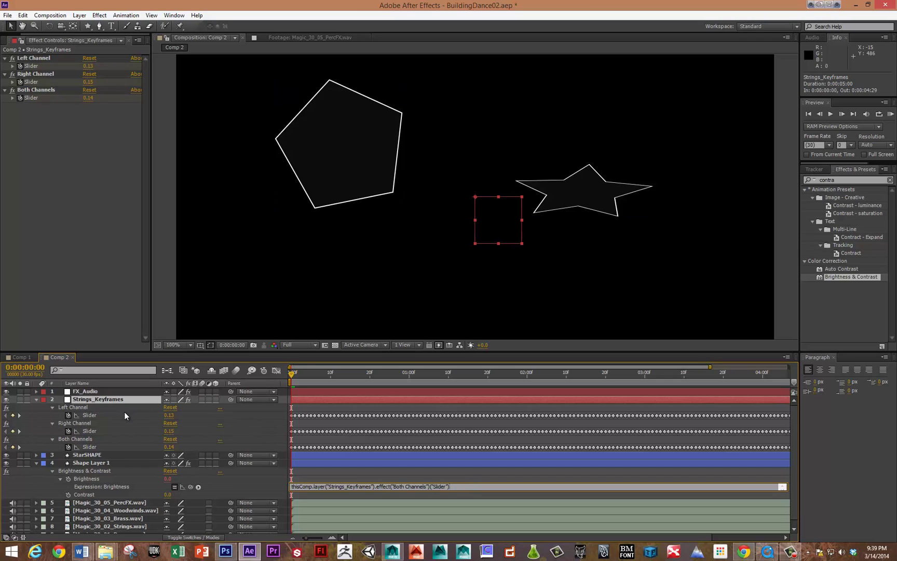
pyautogui.click(88, 486)
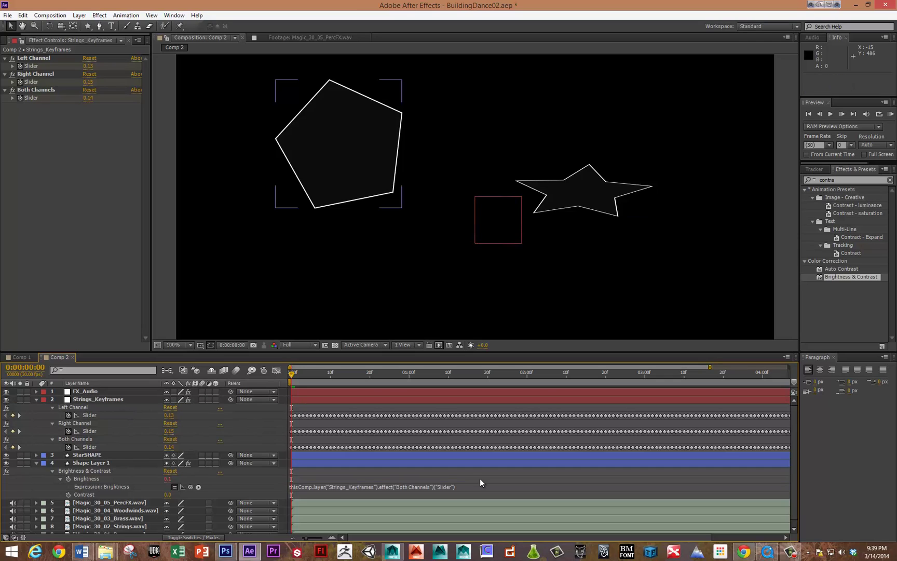
pyautogui.click(449, 488)
pyautogui.click(453, 487)
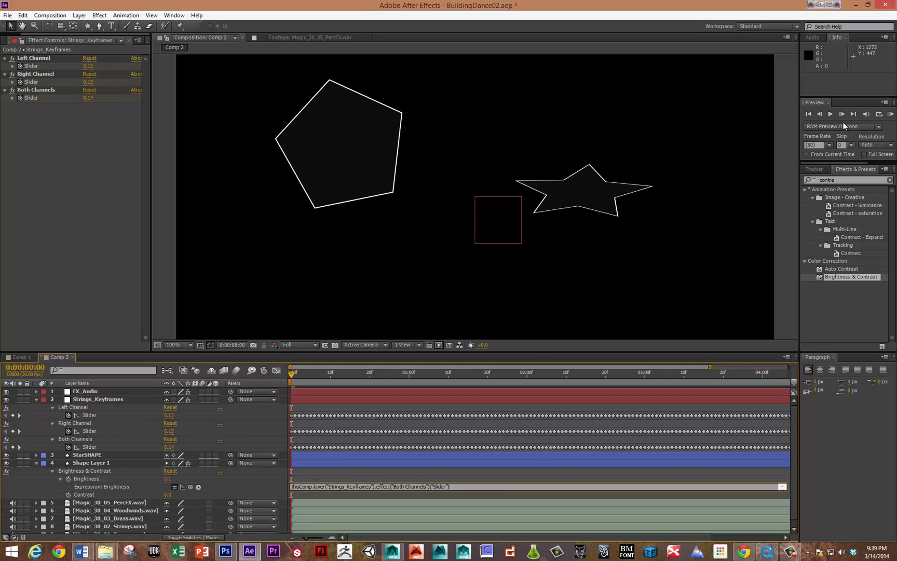
# Multiply the Brightness expression by 5 and RAM-preview the pentagon brightening with the strings audio
pyautogui.click(474, 478)
pyautogui.click(890, 114)
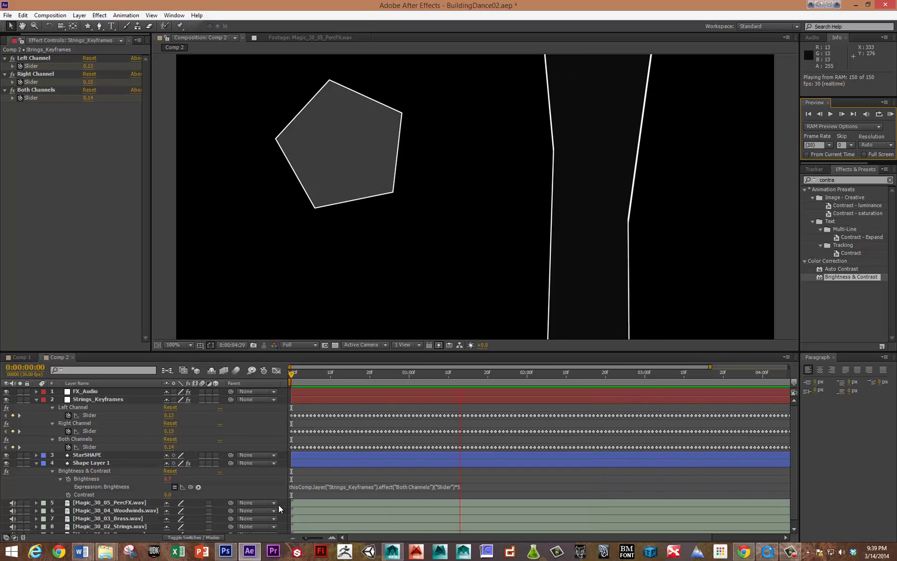
pyautogui.click(891, 114)
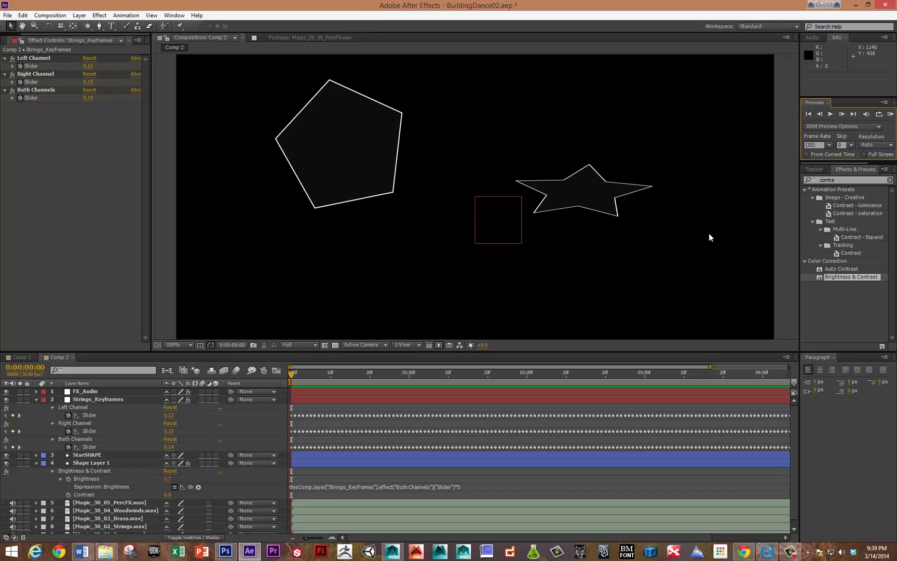
# Collapse the Shape Layer 1 and Strings_Keyframes properties so Comp 2 lists only its nine layers
pyautogui.click(47, 483)
pyautogui.click(36, 463)
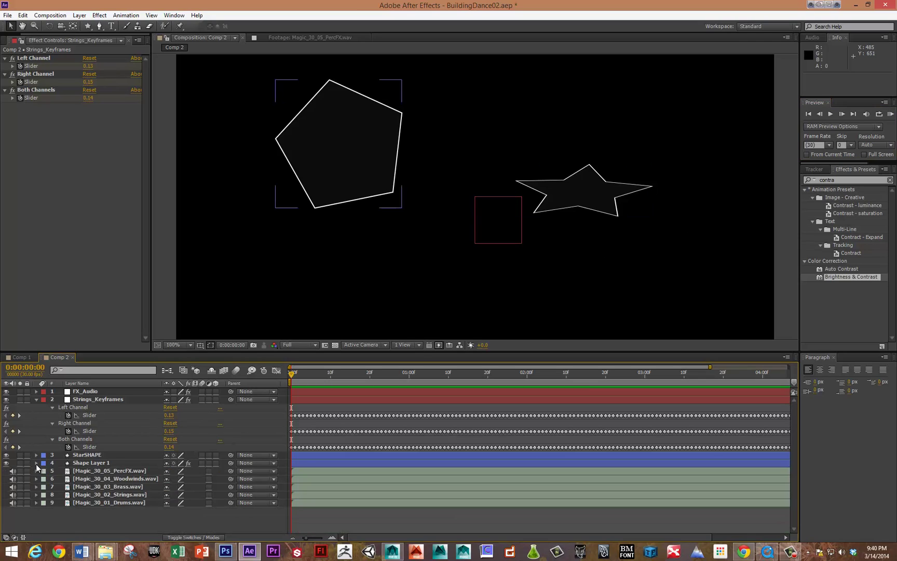
pyautogui.click(36, 400)
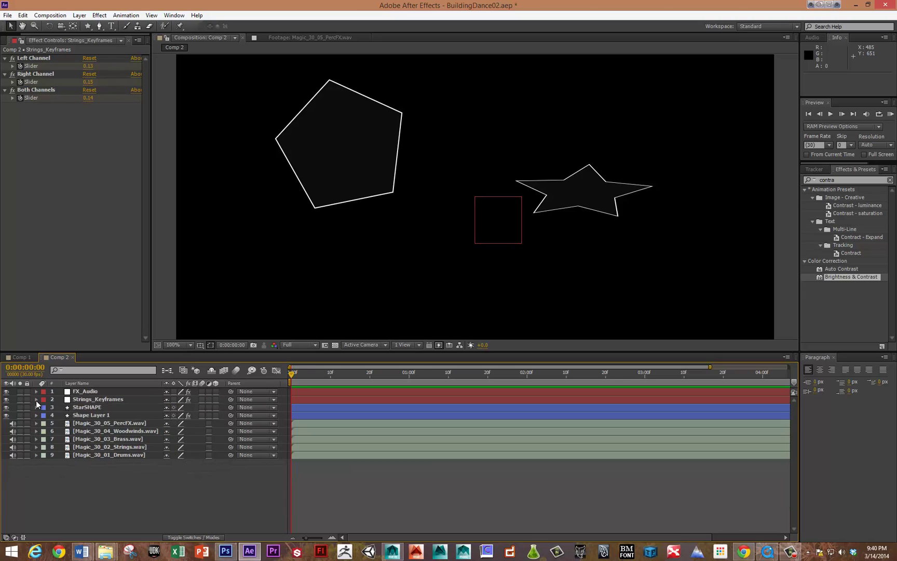
pyautogui.click(86, 409)
pyautogui.click(90, 415)
pyautogui.click(84, 407)
pyautogui.click(77, 402)
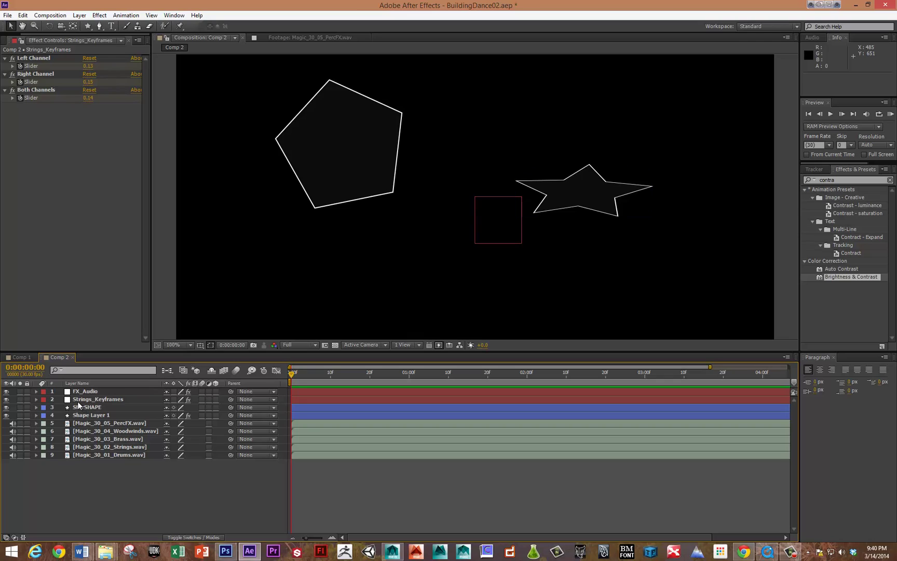